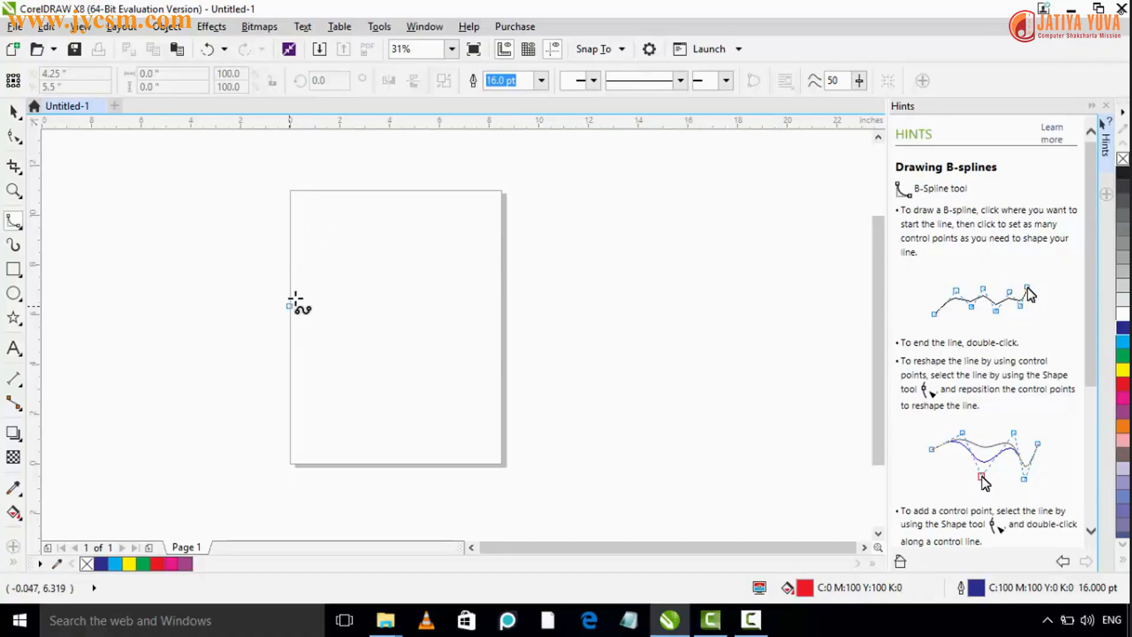
# - Draw a closed B-spline shape about 7.26 by 4.09 inches across the middle of the page, with a wavy three-humped upper edge
pyautogui.click(289, 306)
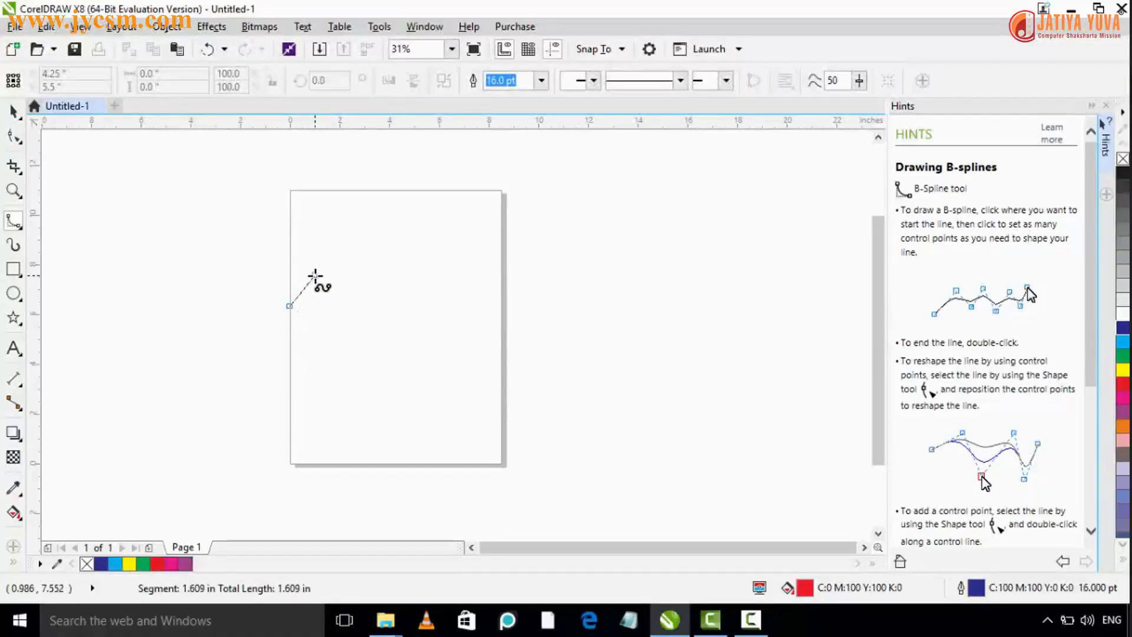
pyautogui.click(316, 275)
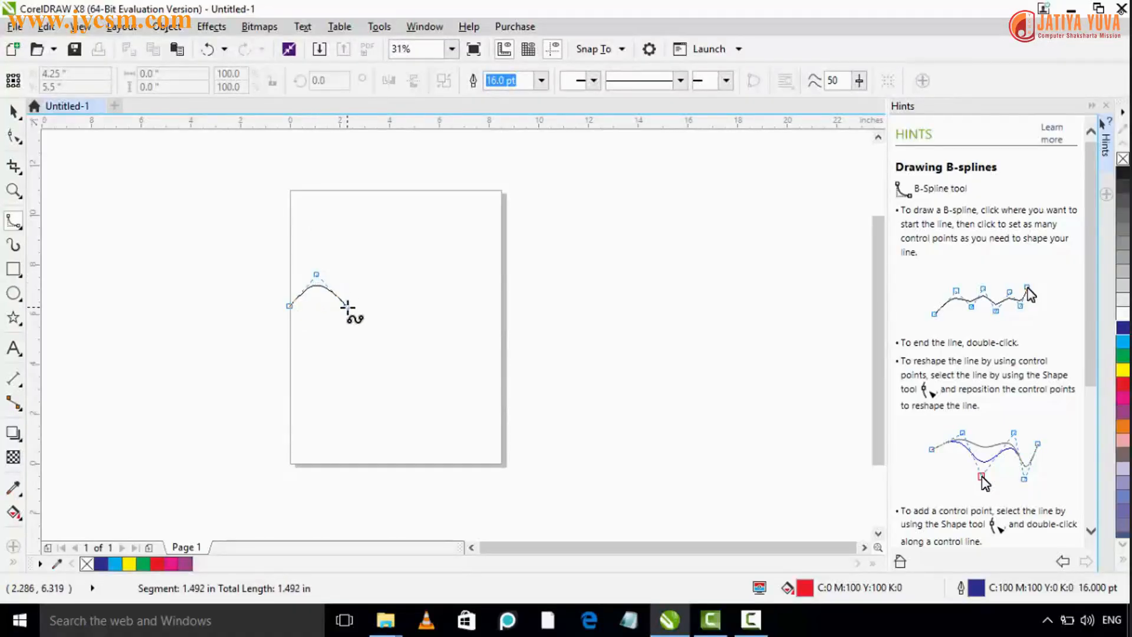
pyautogui.click(337, 299)
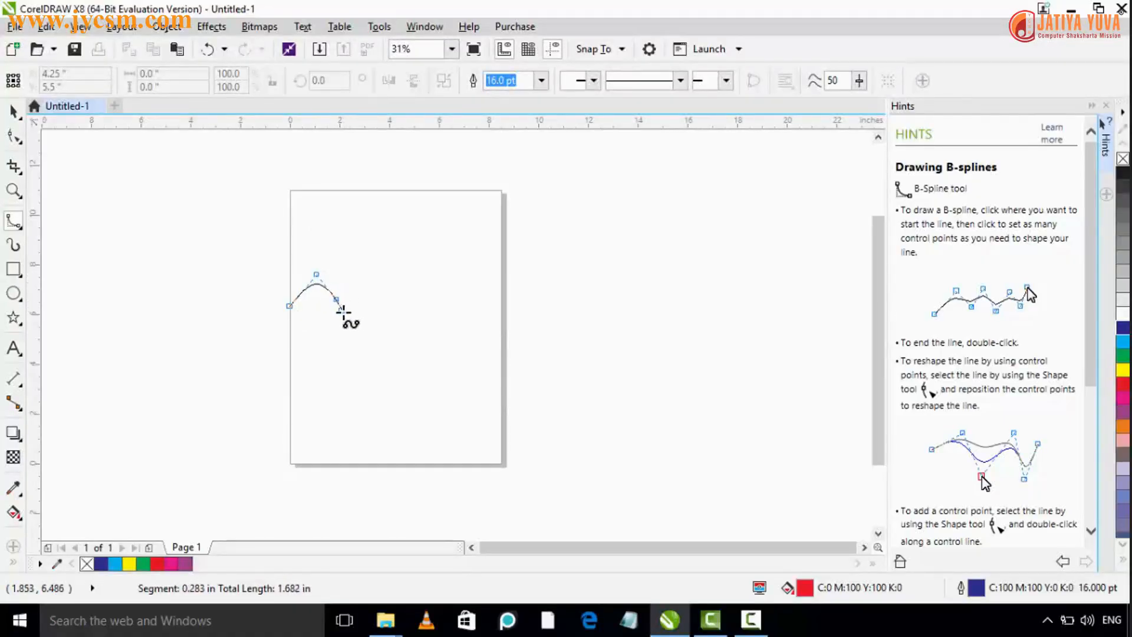
pyautogui.click(360, 316)
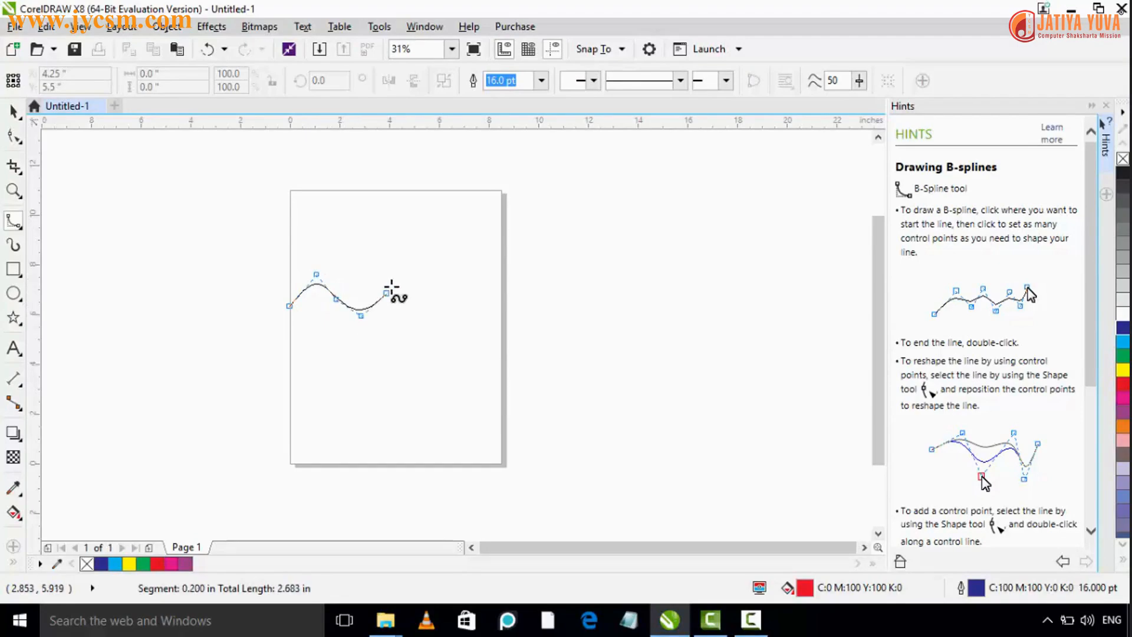
pyautogui.click(397, 272)
pyautogui.click(419, 291)
pyautogui.click(427, 310)
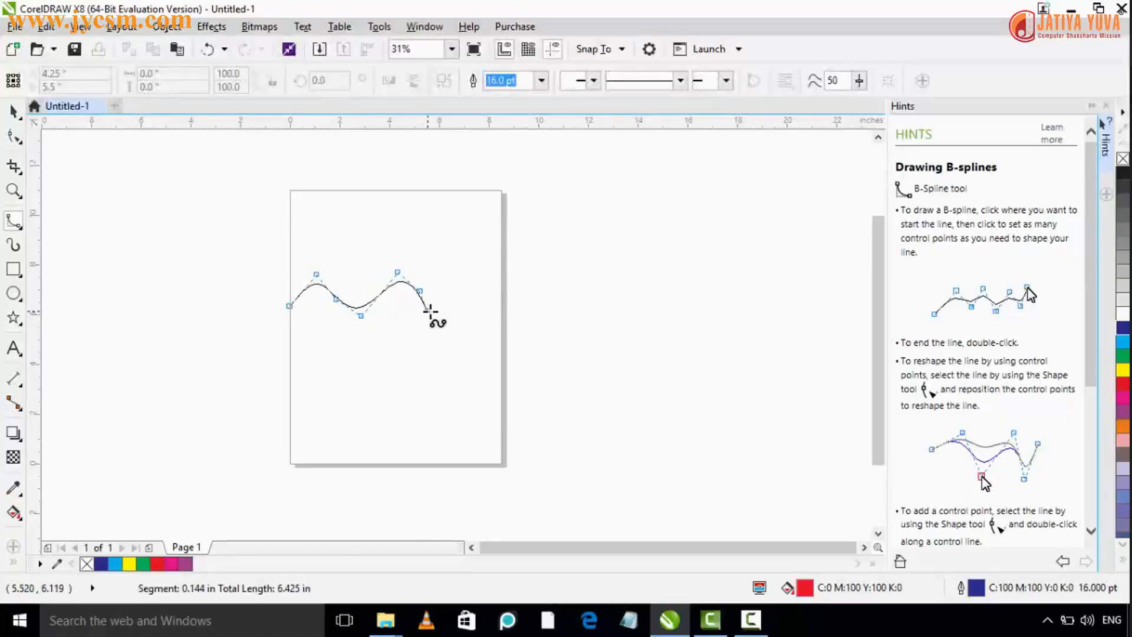
pyautogui.click(464, 292)
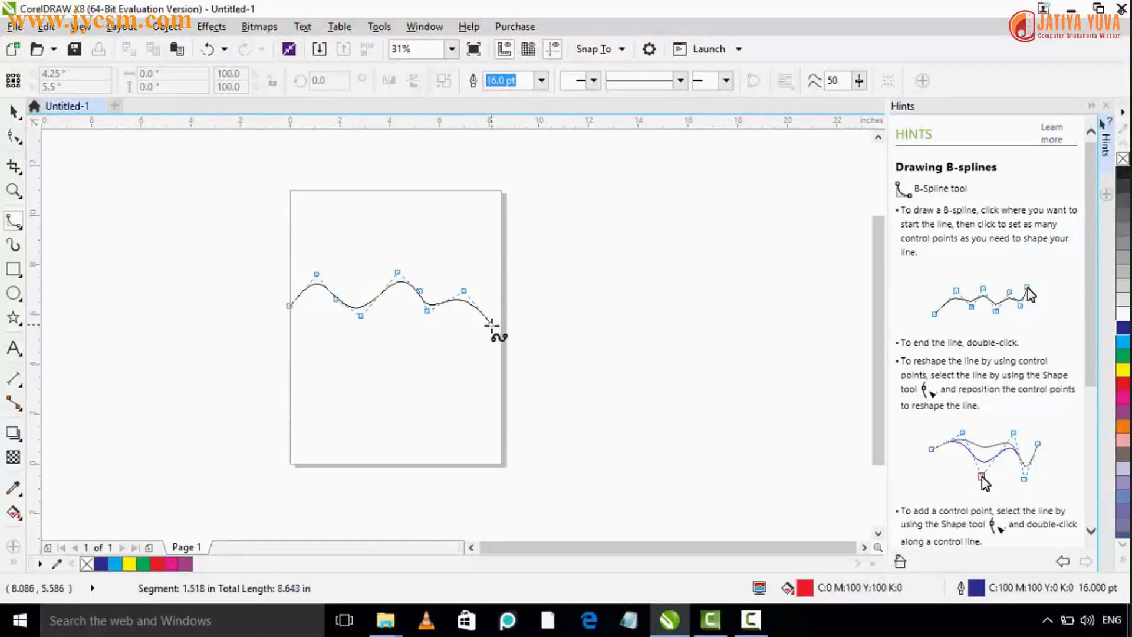
pyautogui.click(492, 325)
pyautogui.click(479, 358)
pyautogui.click(452, 385)
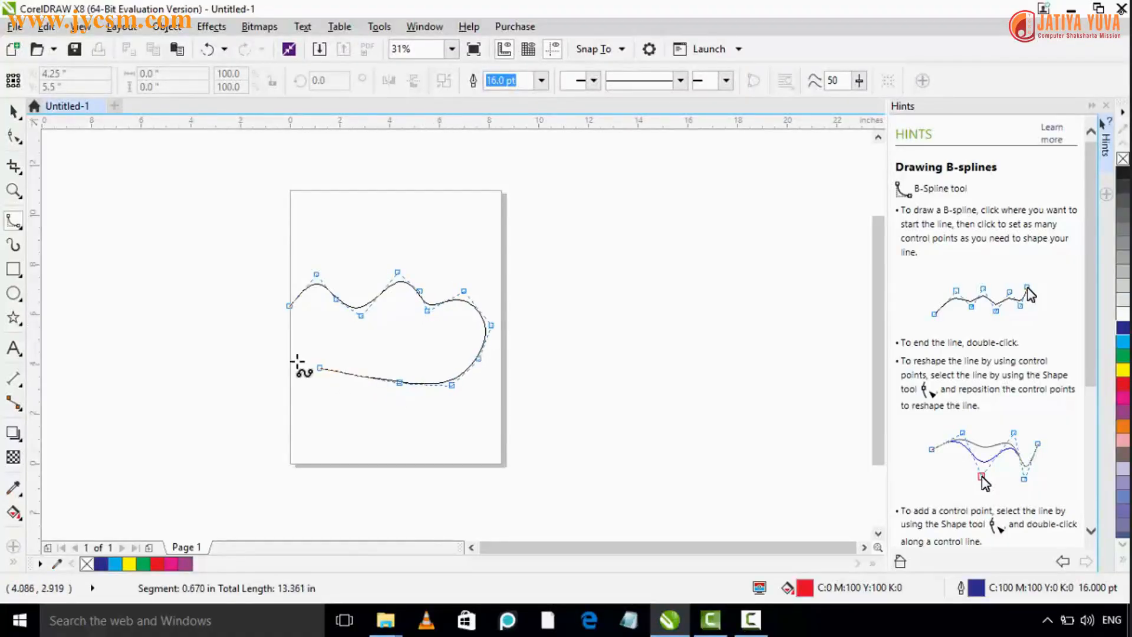
pyautogui.click(289, 305)
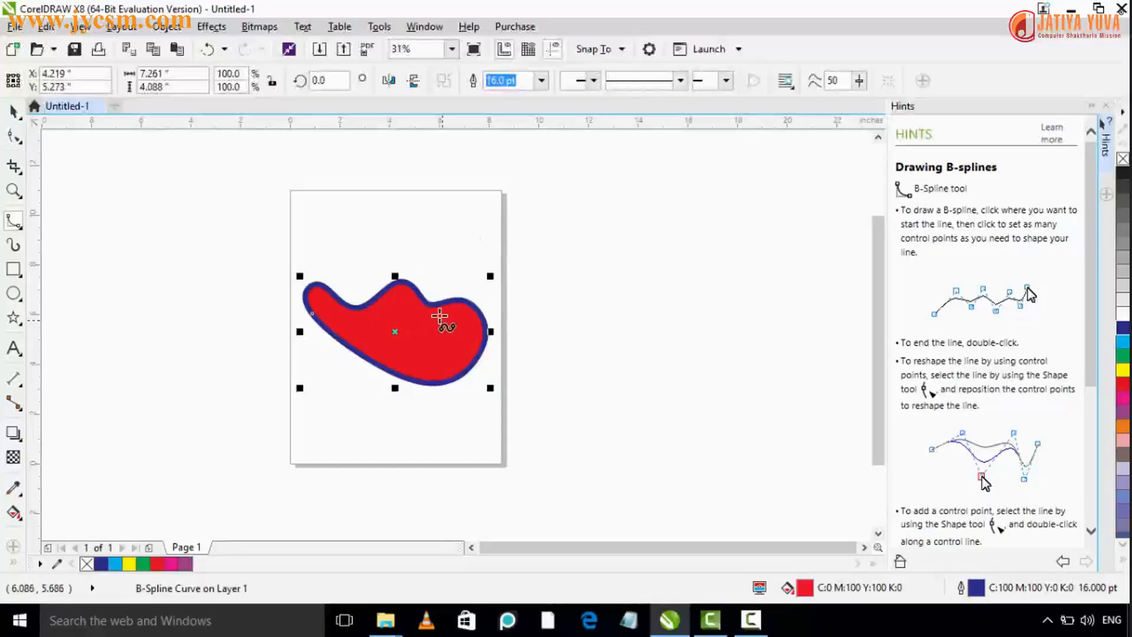
# - With the Shape tool, delete the control points of the right hump, the dip beside it and the middle peak on the B-spline shape
pyautogui.scroll(1, 430, 296)
pyautogui.scroll(-1, 457, 311)
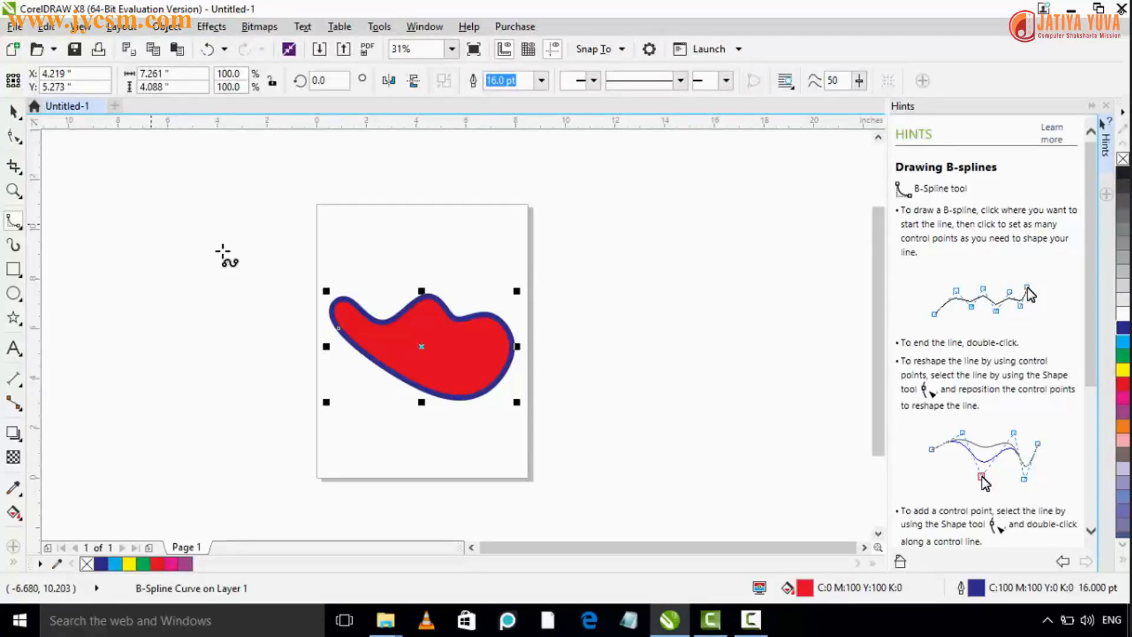
pyautogui.scroll(1, 401, 314)
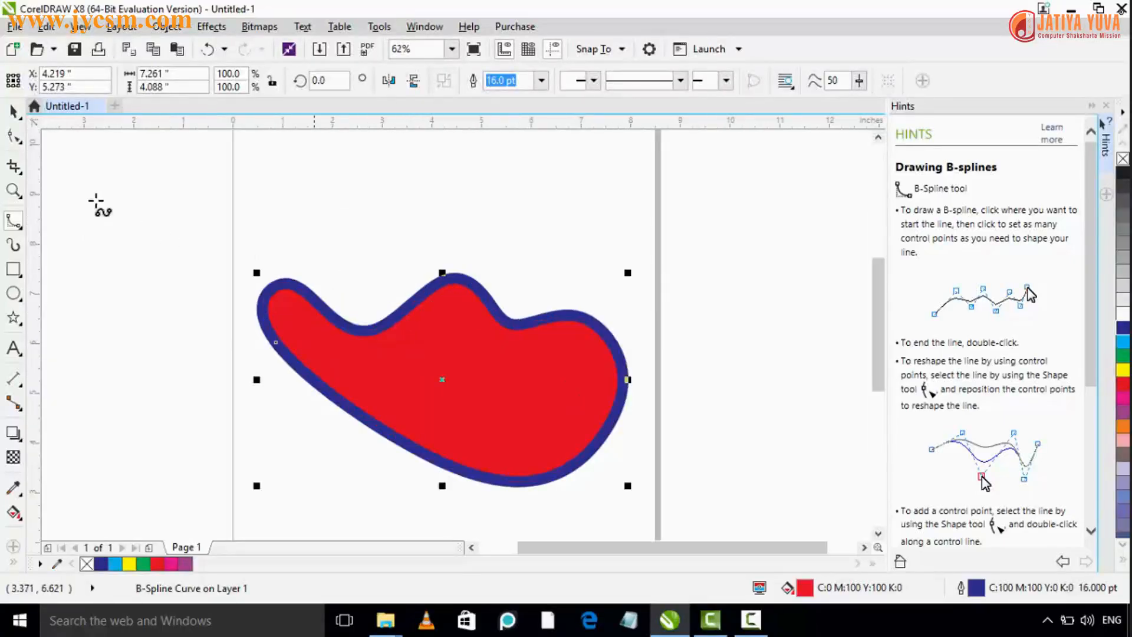
pyautogui.click(14, 138)
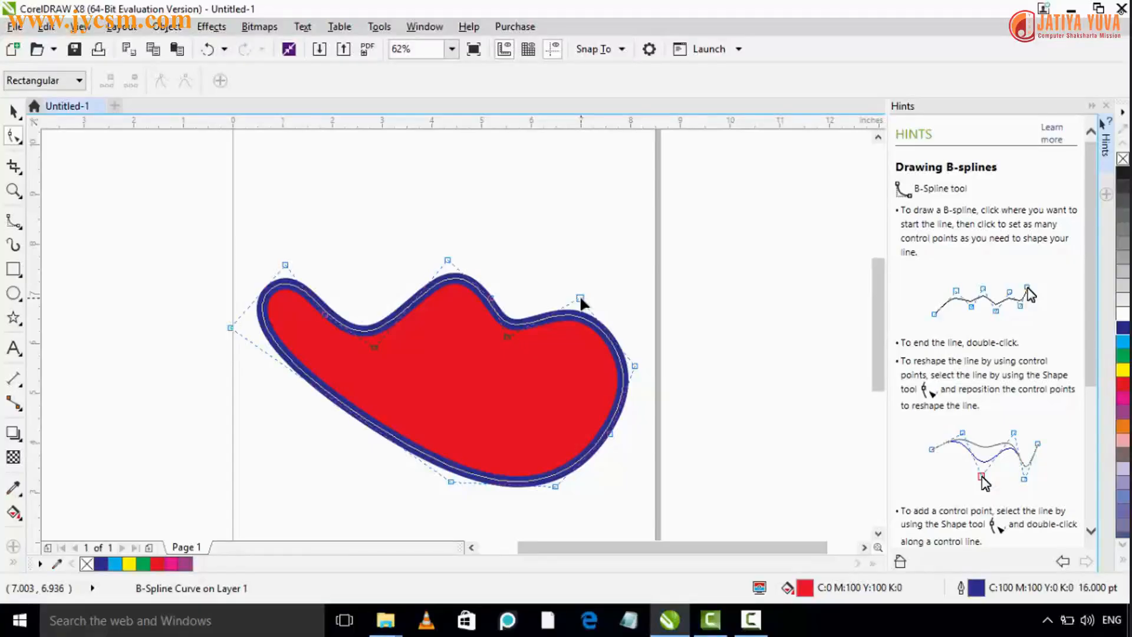
pyautogui.moveTo(580, 300); pyautogui.dragTo(578, 320)
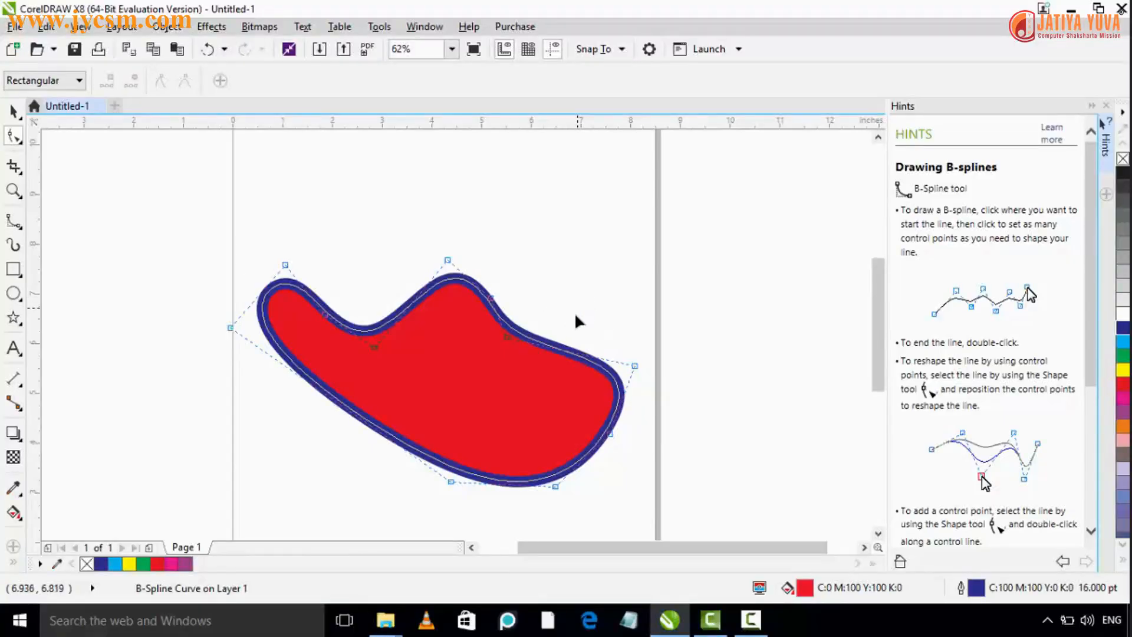
pyautogui.doubleClick(507, 339)
pyautogui.doubleClick(448, 260)
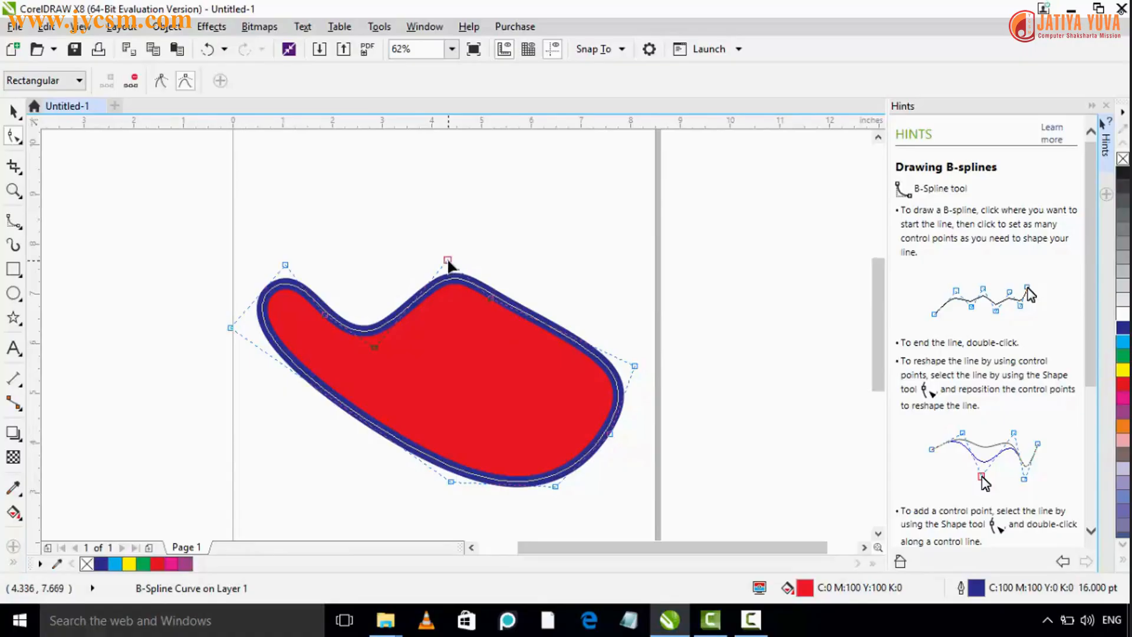
# - Add a control point on the B-spline between its left dip and right side, and move it up to form a new middle peak
pyautogui.click(426, 326)
pyautogui.doubleClick(426, 327)
pyautogui.moveTo(429, 329); pyautogui.dragTo(405, 264)
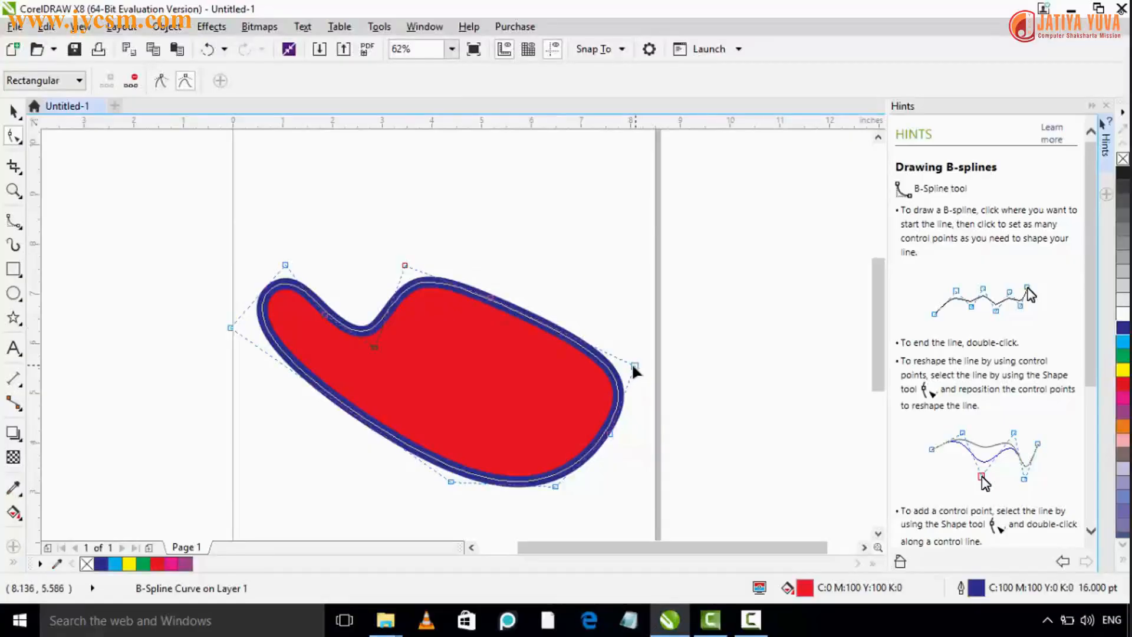
# - Reshape the right half of the B-spline by moving its upper control points inward and down and its bottom one outward, leaving a narrow lower-right tip
pyautogui.moveTo(634, 364); pyautogui.dragTo(492, 412)
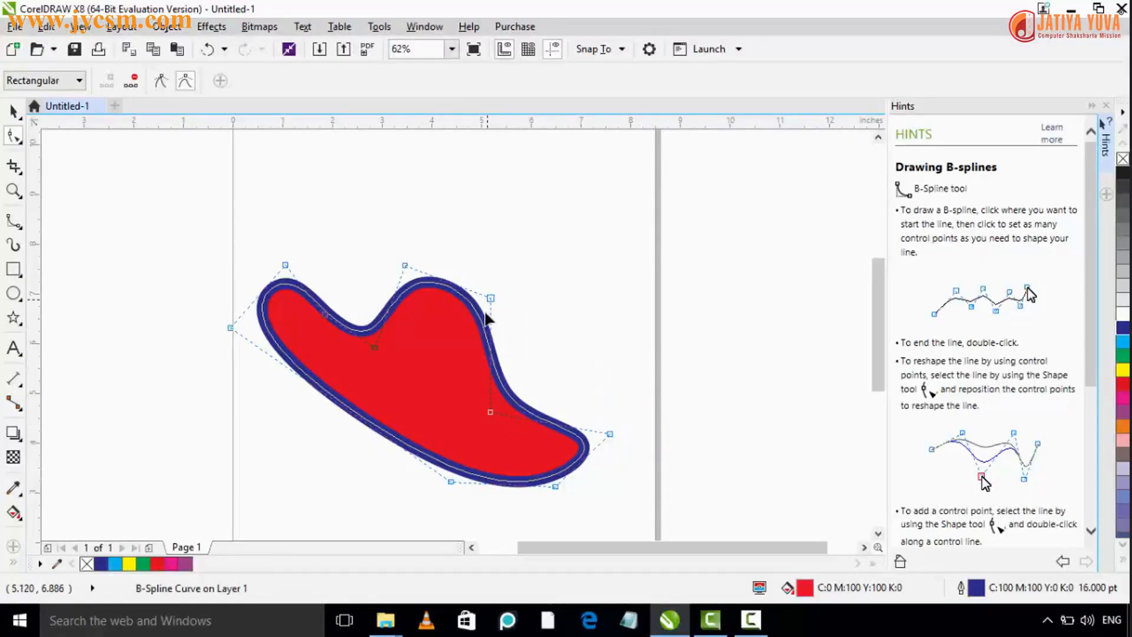
pyautogui.moveTo(491, 298); pyautogui.dragTo(460, 369)
pyautogui.moveTo(554, 488); pyautogui.dragTo(512, 477)
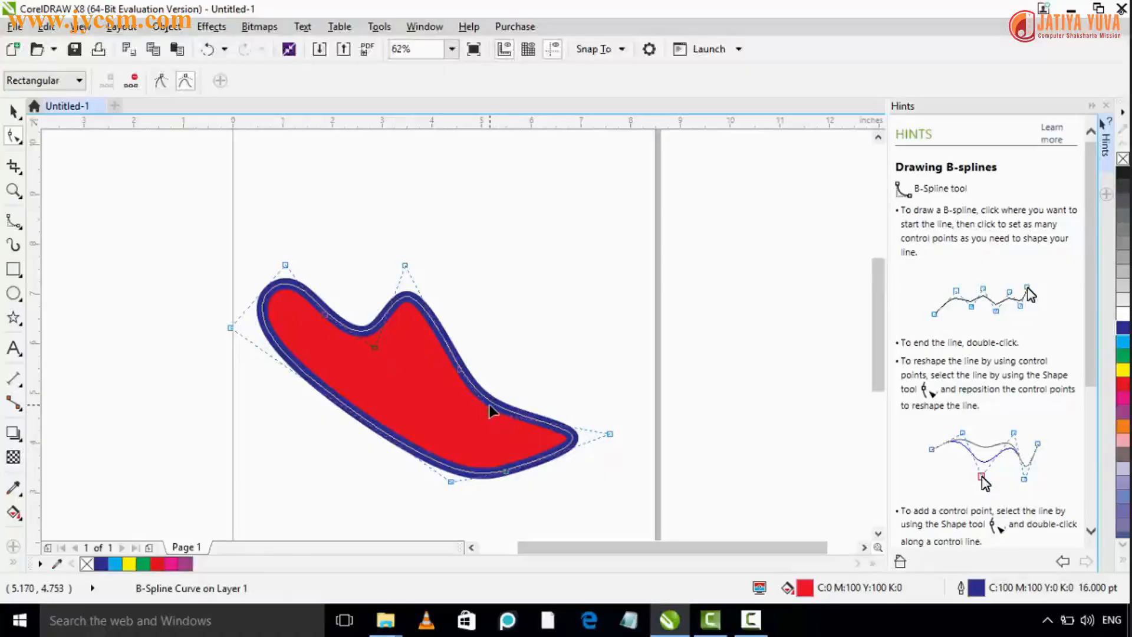
pyautogui.click(493, 401)
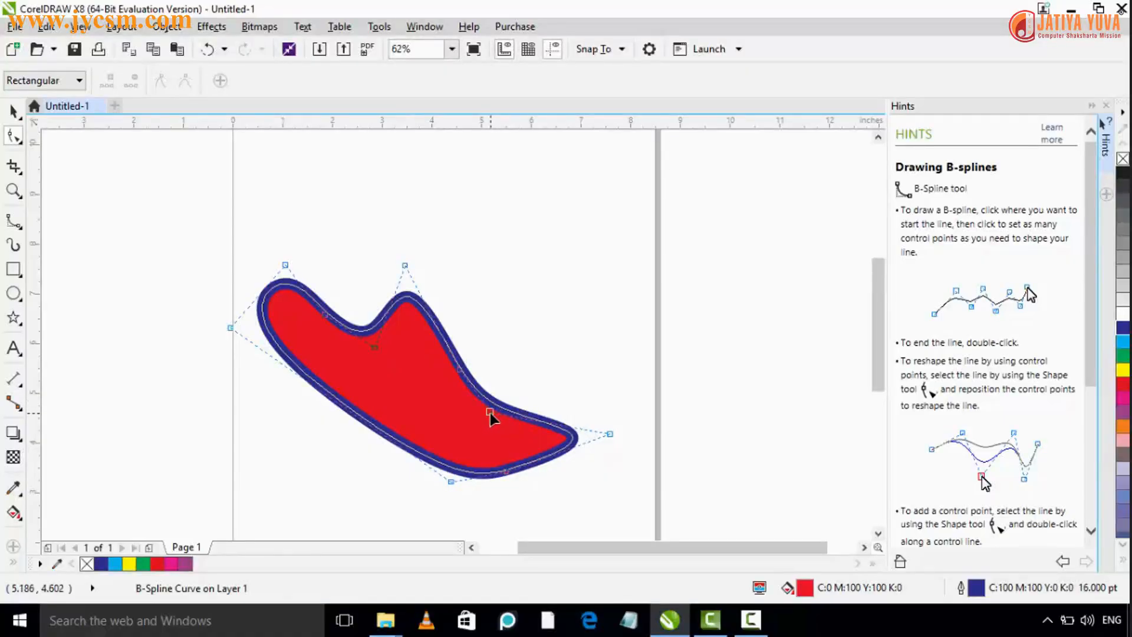
pyautogui.moveTo(490, 413); pyautogui.dragTo(484, 435)
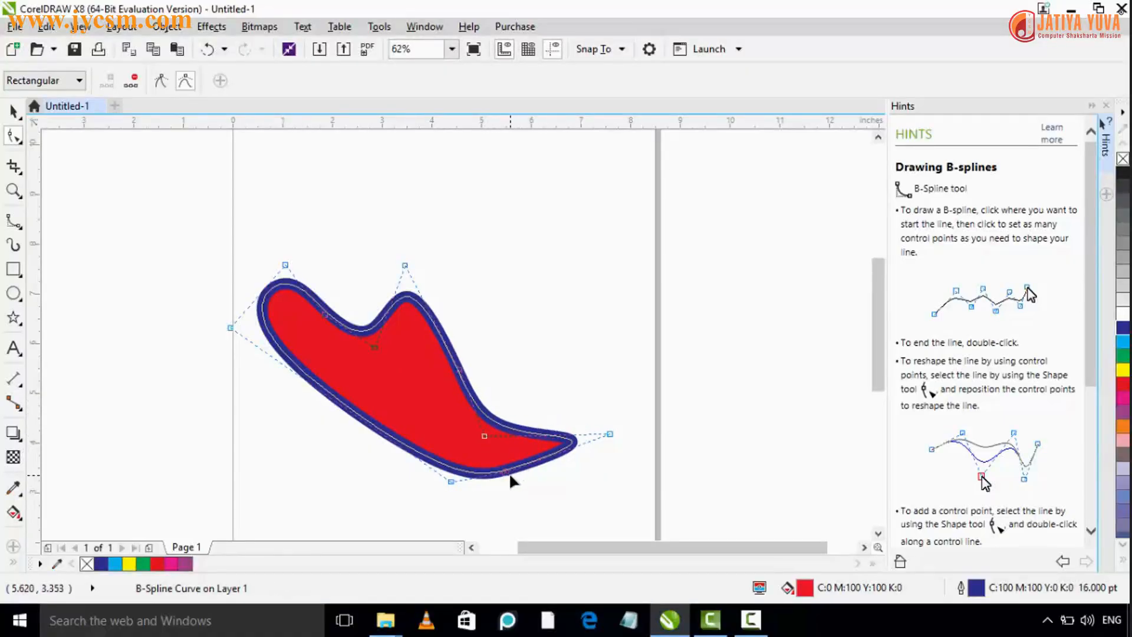
pyautogui.moveTo(511, 477); pyautogui.dragTo(534, 496)
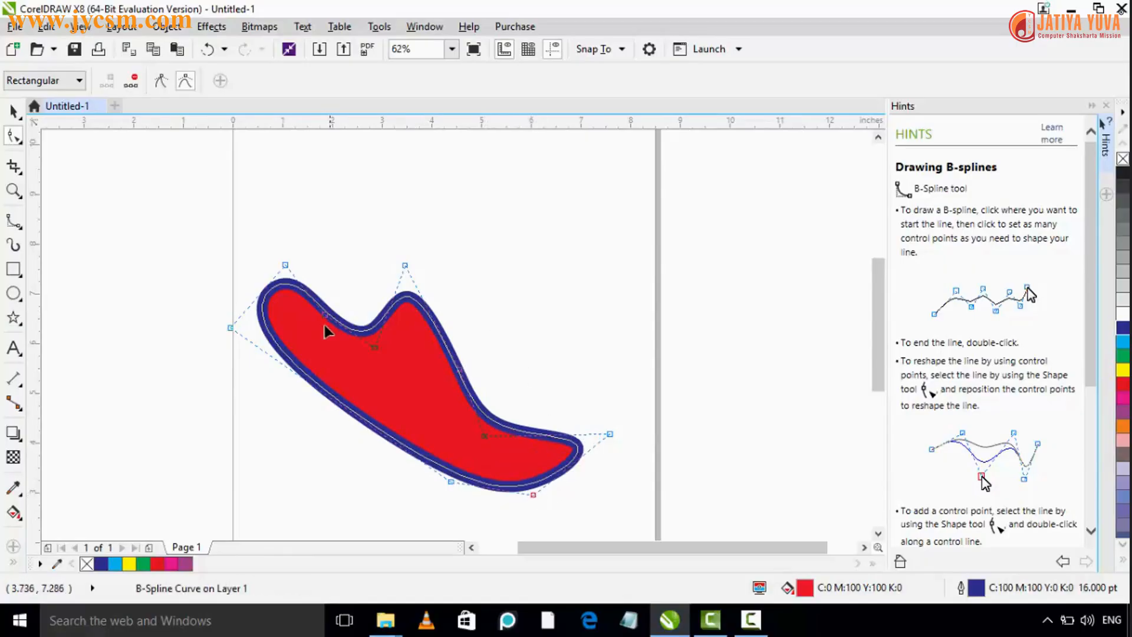
# - Move the middle peak's control point up and to the right, and delete it to flatten the upper edge
pyautogui.moveTo(405, 265); pyautogui.dragTo(462, 236)
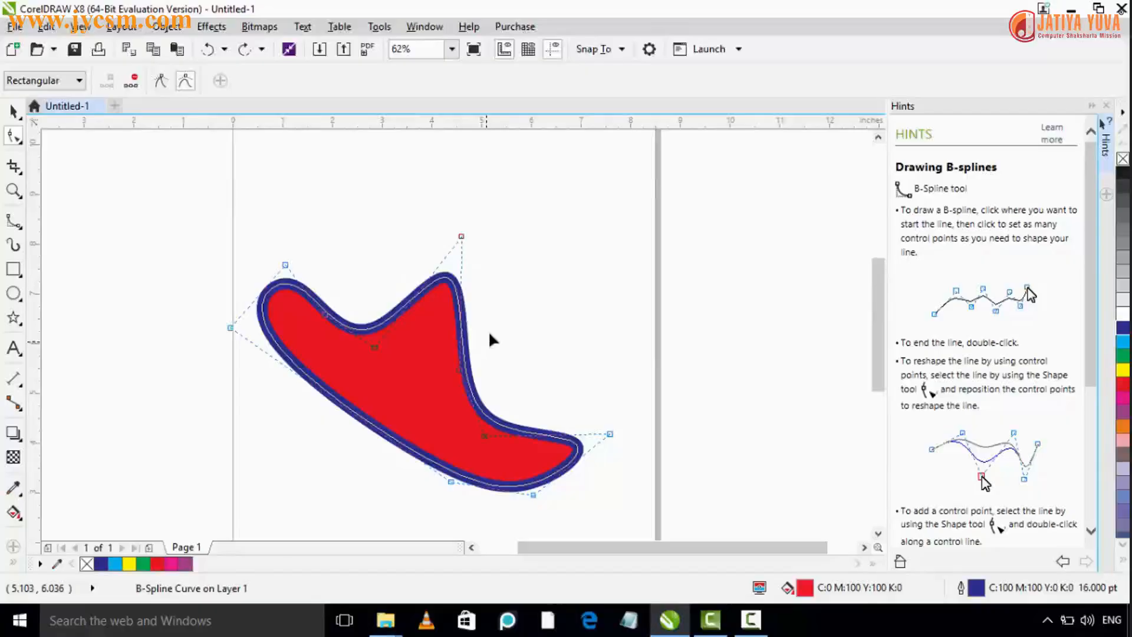
pyautogui.doubleClick(461, 237)
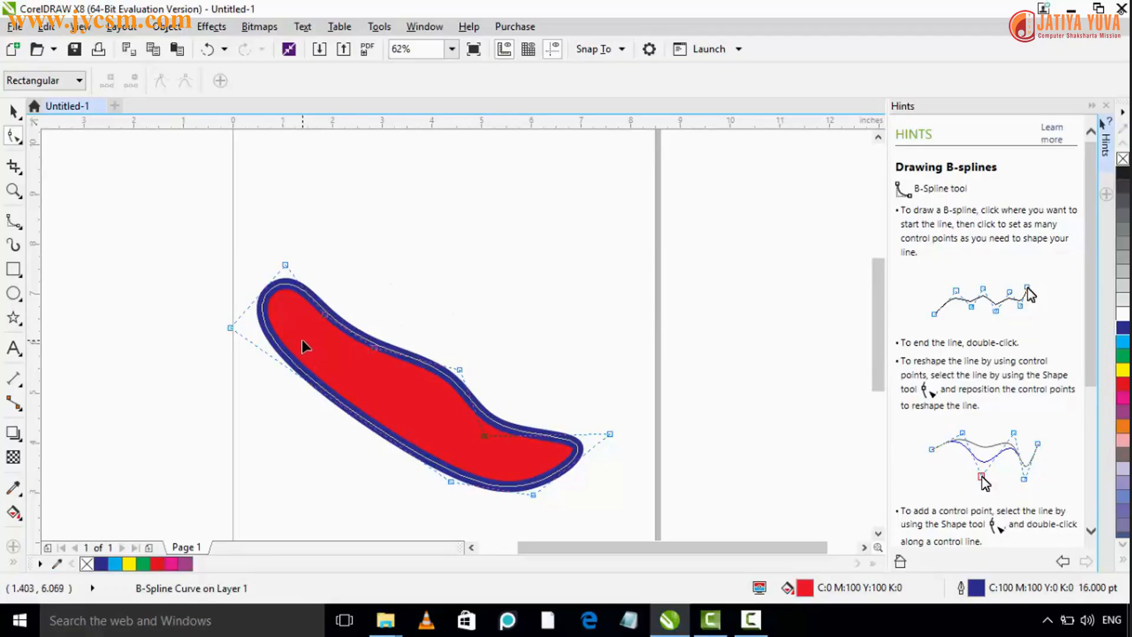
# - Draw a closed polyline shape about 7.75 by 4.41 inches above the B-spline, with a straight zigzag top and freehand curved segments along the bottom
pyautogui.click(11, 226)
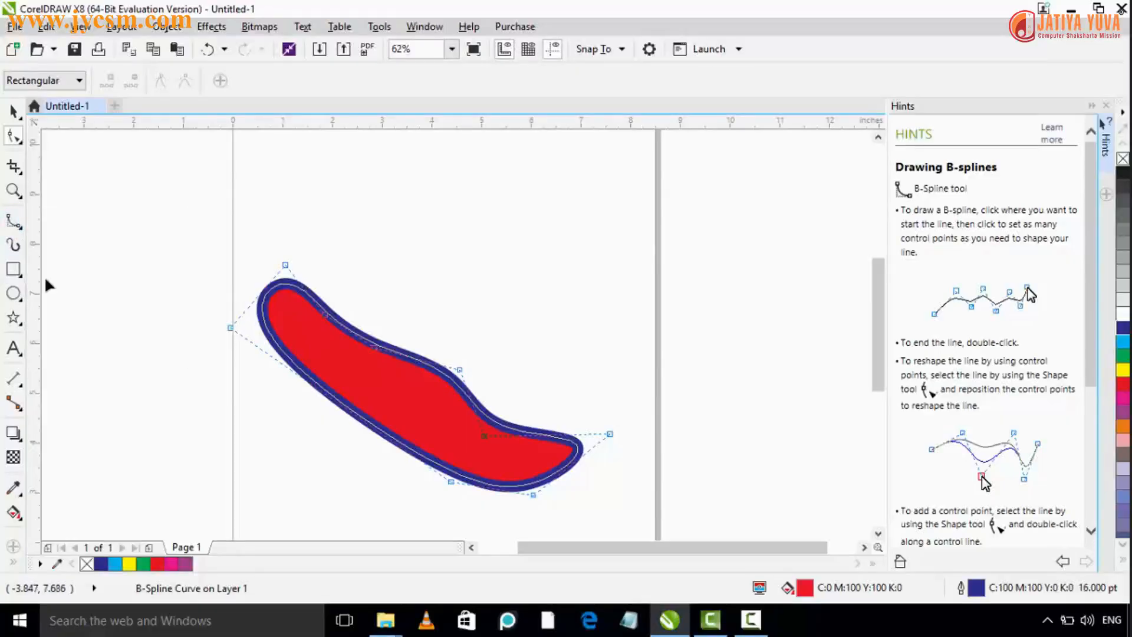
pyautogui.click(13, 223)
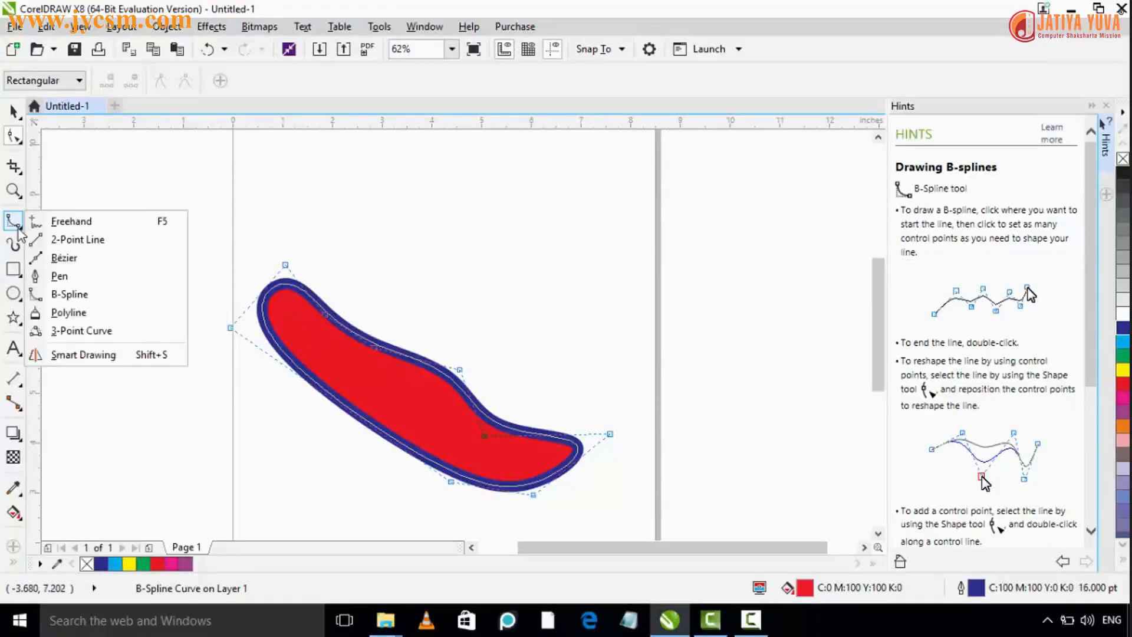
pyautogui.click(68, 312)
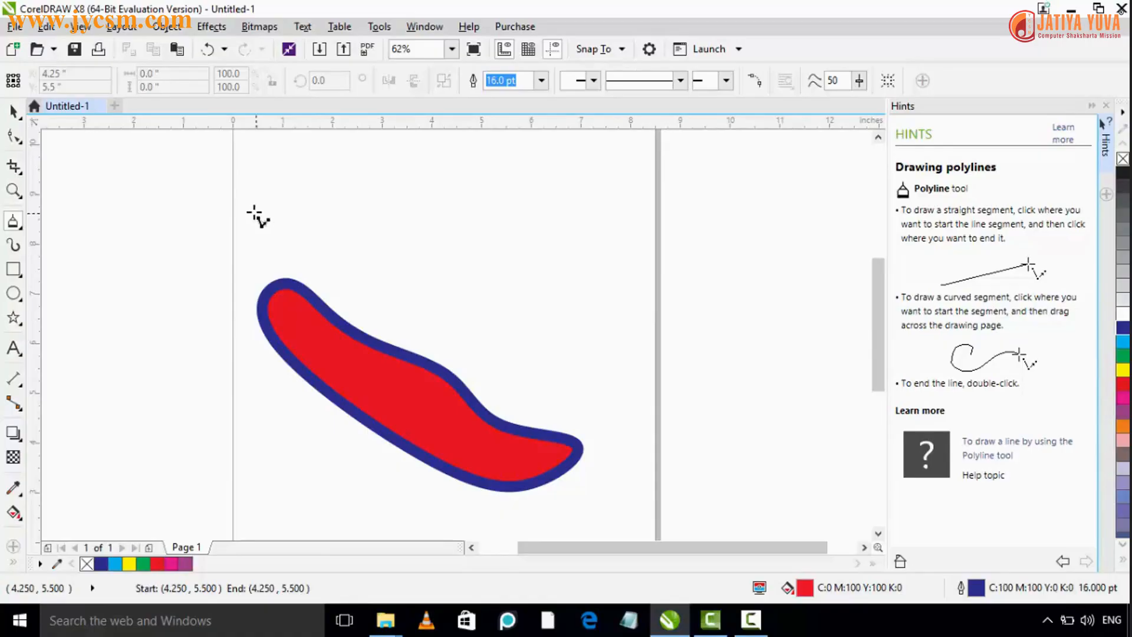
pyautogui.click(252, 211)
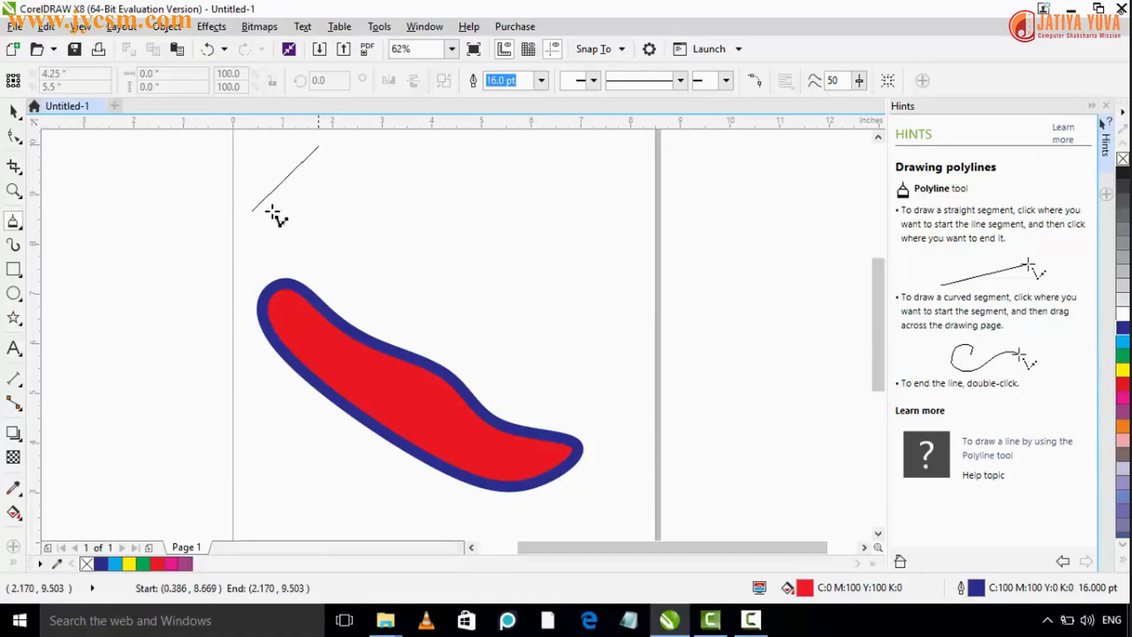
pyautogui.click(353, 161)
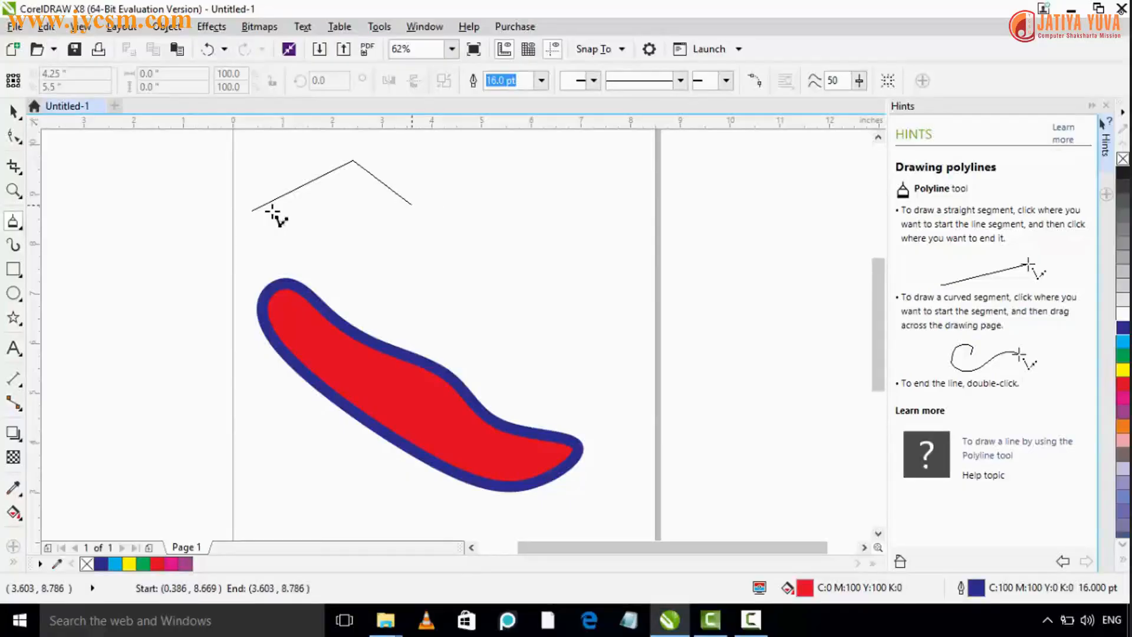
pyautogui.click(411, 204)
pyautogui.click(563, 156)
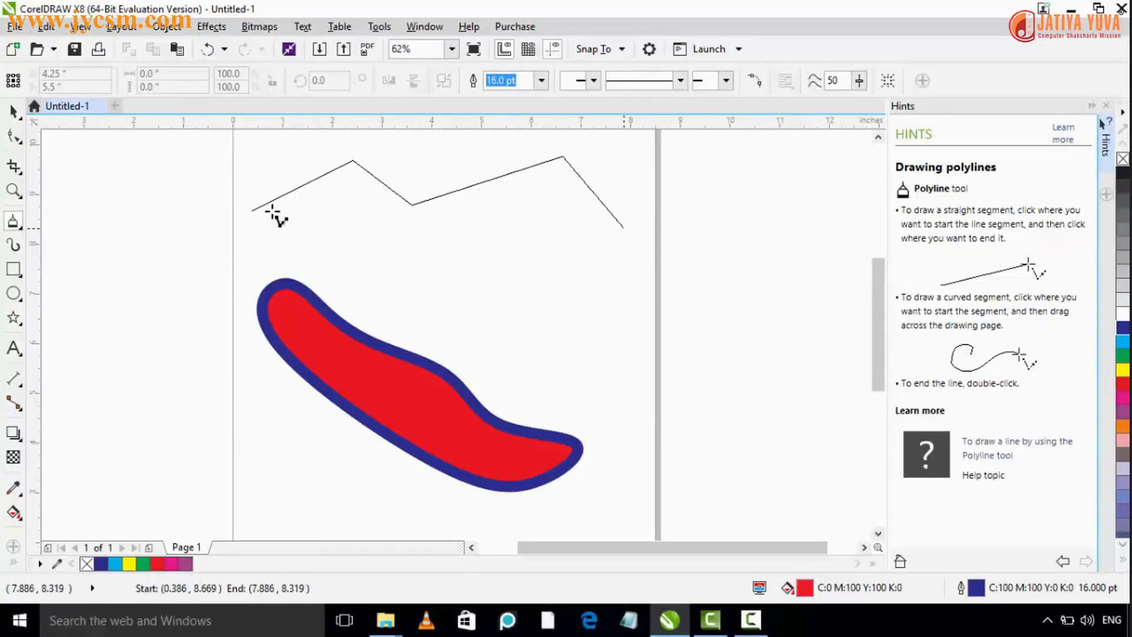
pyautogui.click(624, 228)
pyautogui.click(532, 273)
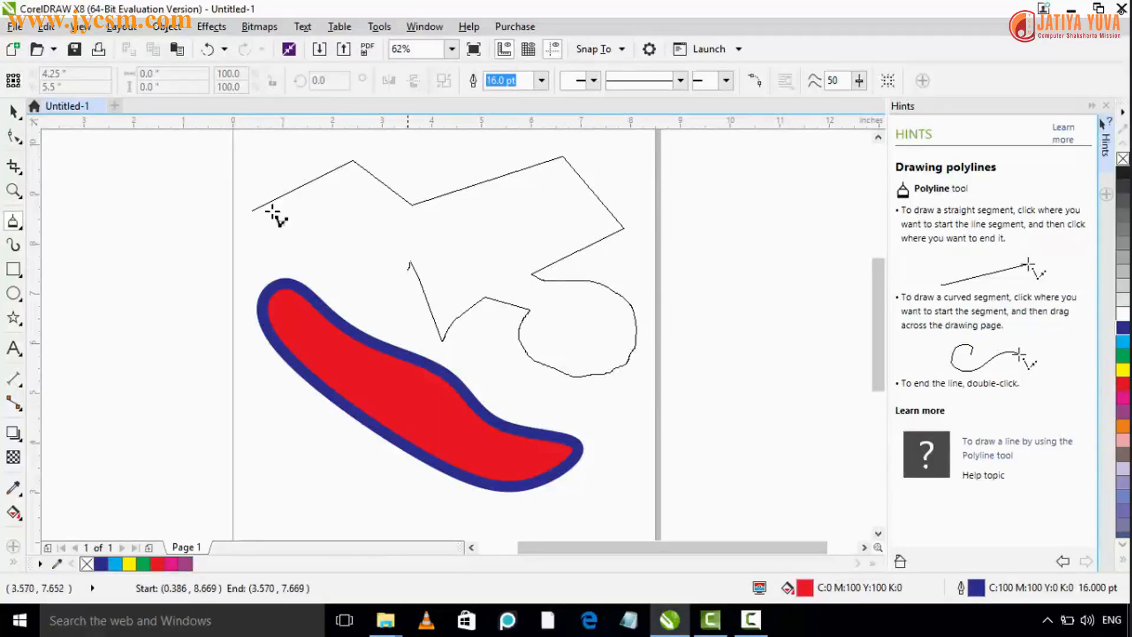
pyautogui.moveTo(411, 262)
pyautogui.mouseDown()
pyautogui.moveTo(362, 298)
pyautogui.moveTo(317, 286)
pyautogui.moveTo(317, 241)
pyautogui.mouseUp()
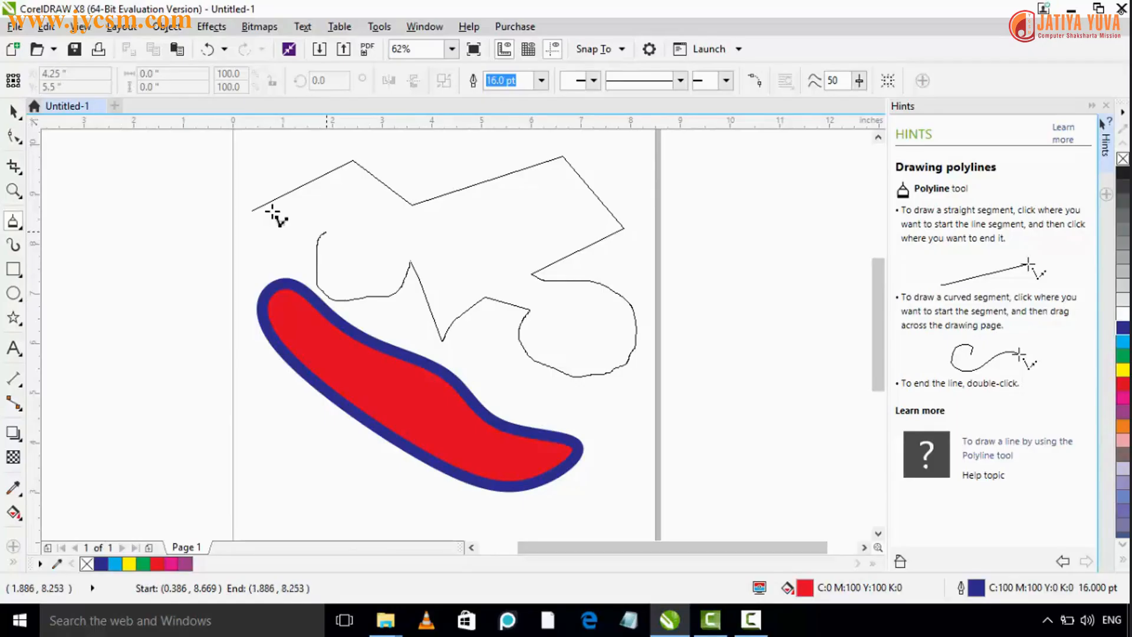
pyautogui.click(272, 211)
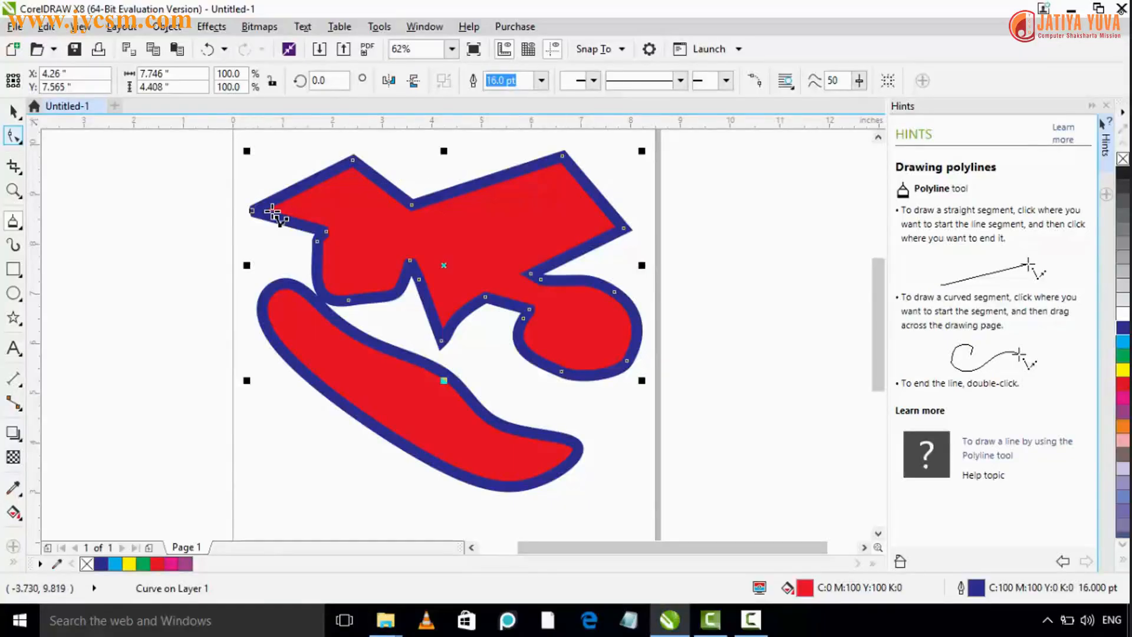
# - With the Shape tool, extend the polyline's right corner past the page edge, lower its right peak, raise the top notch and shift the left corner outward
pyautogui.press('F10')
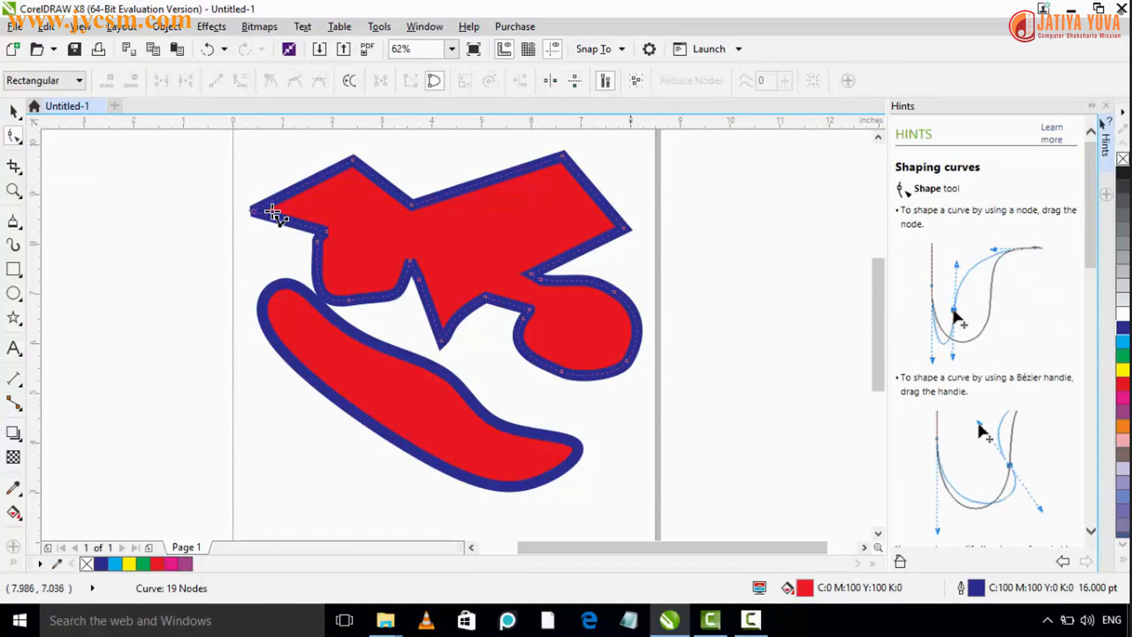
pyautogui.moveTo(625, 227); pyautogui.dragTo(699, 208)
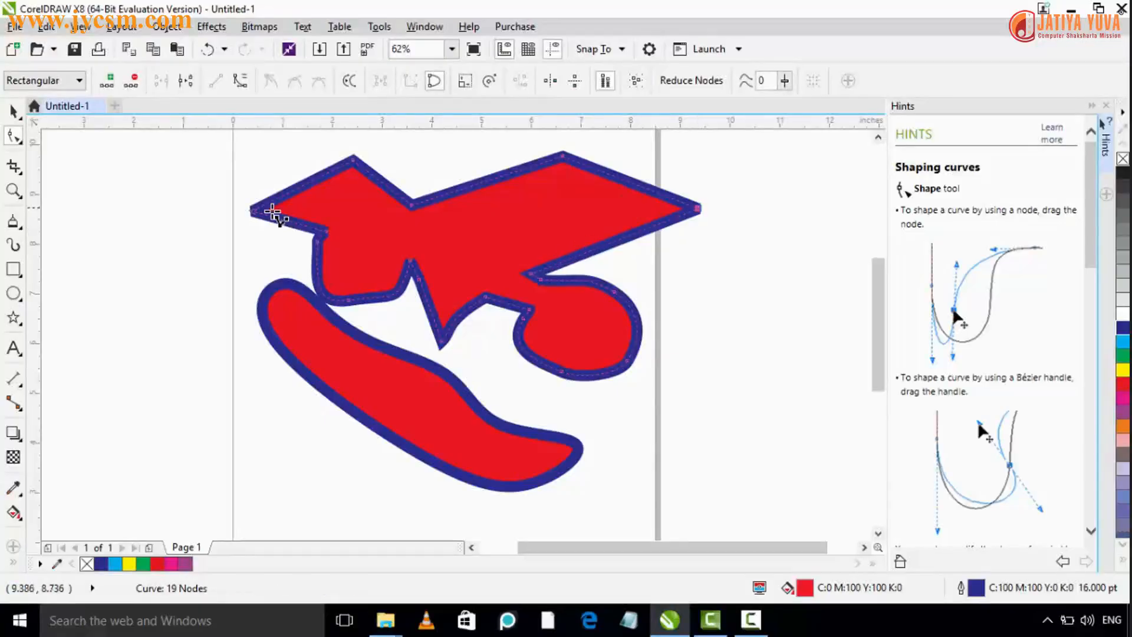
pyautogui.moveTo(563, 154); pyautogui.dragTo(561, 196)
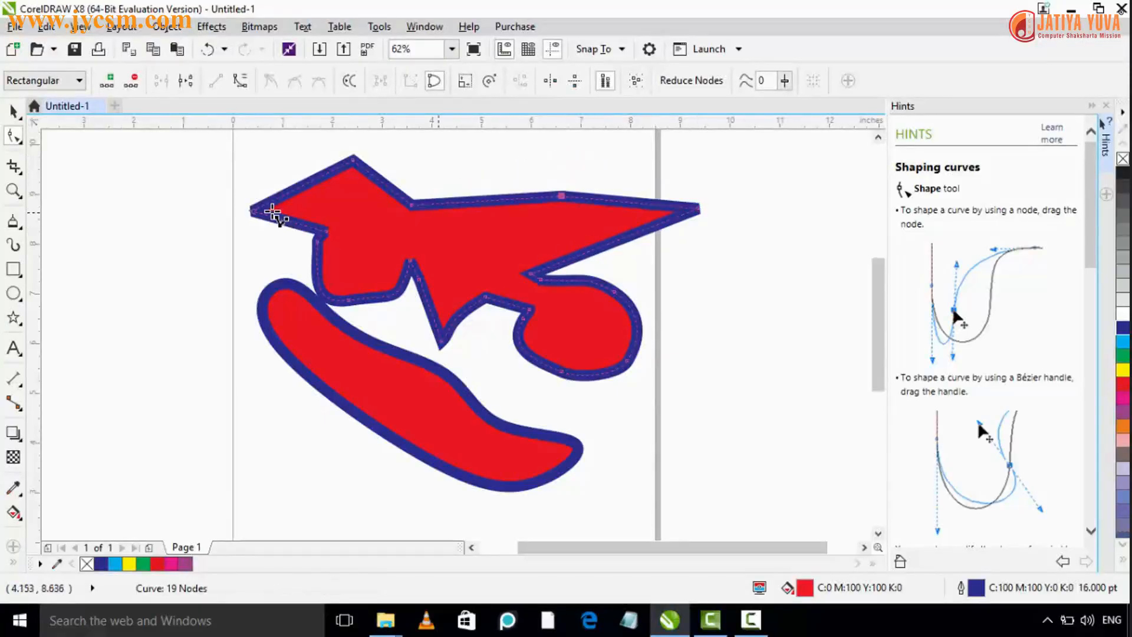
pyautogui.moveTo(411, 205); pyautogui.dragTo(440, 164)
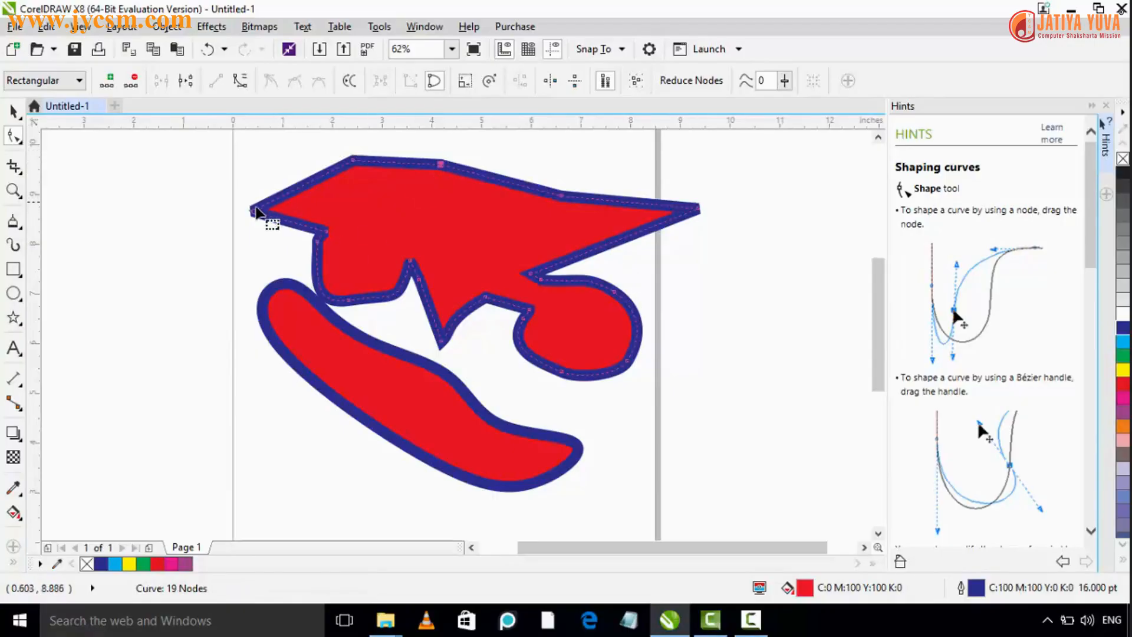
pyautogui.moveTo(254, 210)
pyautogui.mouseDown()
pyautogui.moveTo(322, 228)
pyautogui.moveTo(246, 208)
pyautogui.mouseUp()
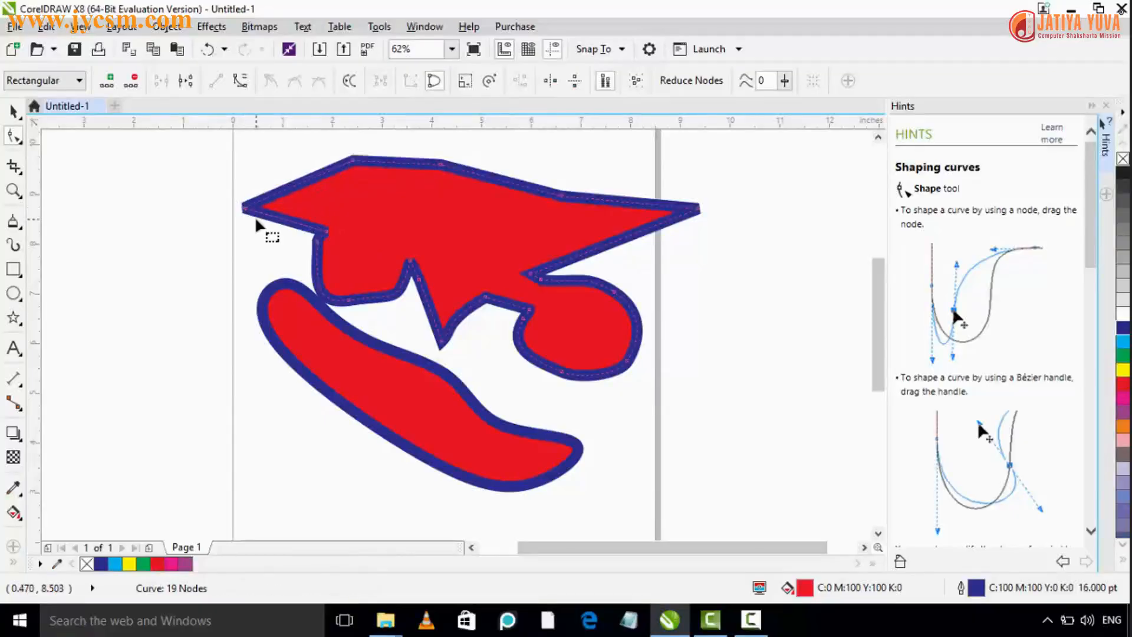
# - Delete the polyline's nodes around the right-hand inner corners, the far-right tip and the lobe's upper edge, leaving one rounded right side
pyautogui.doubleClick(528, 314)
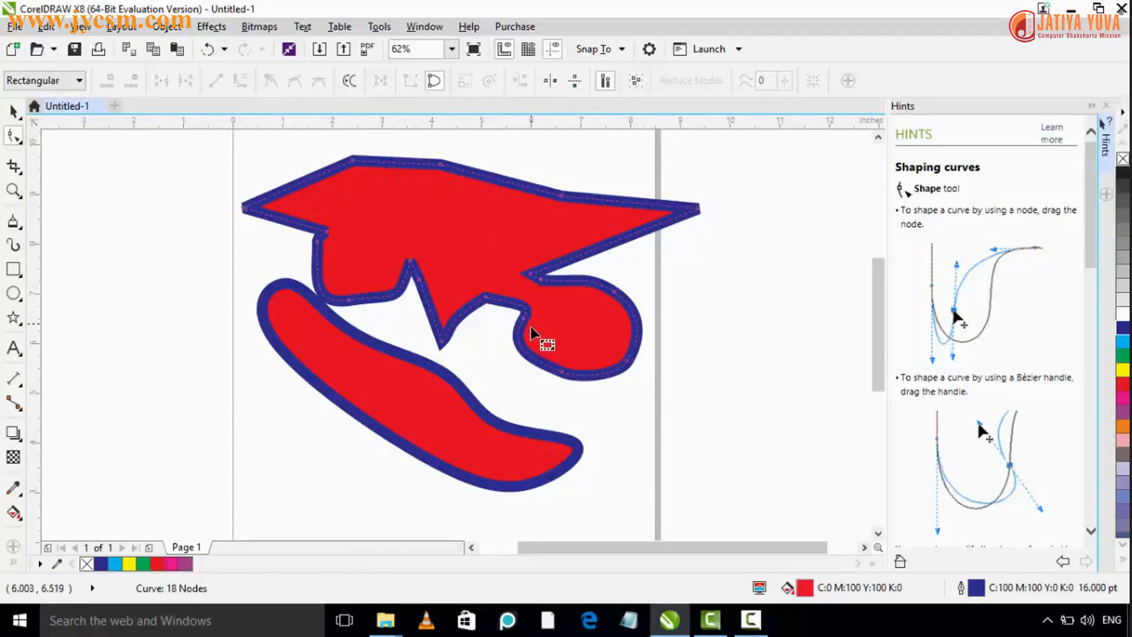
pyautogui.doubleClick(533, 277)
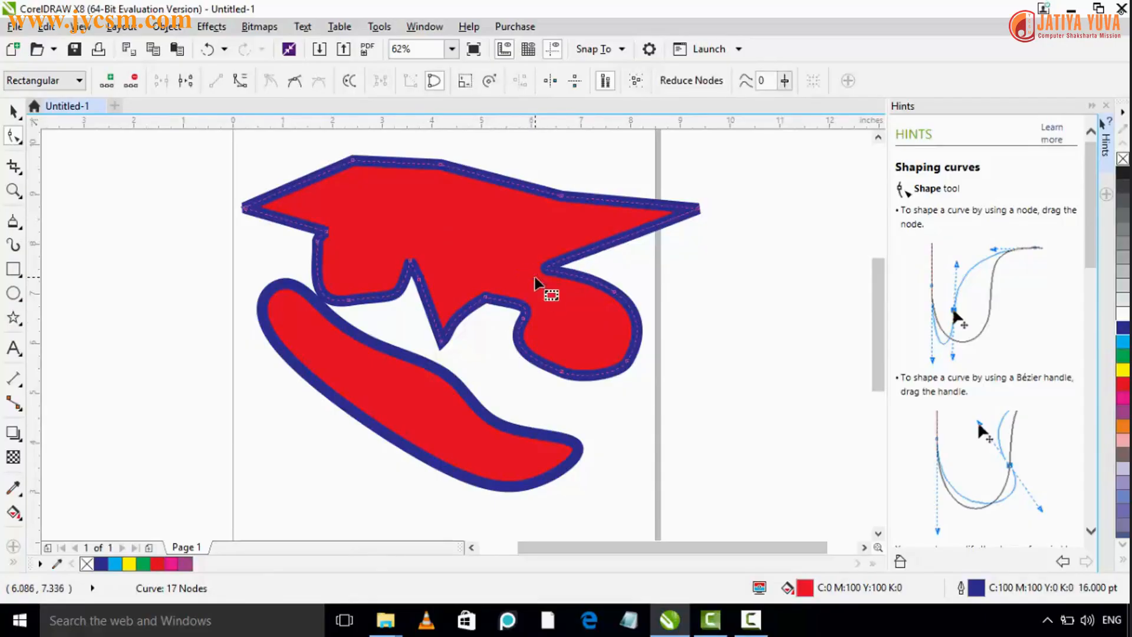
pyautogui.doubleClick(700, 211)
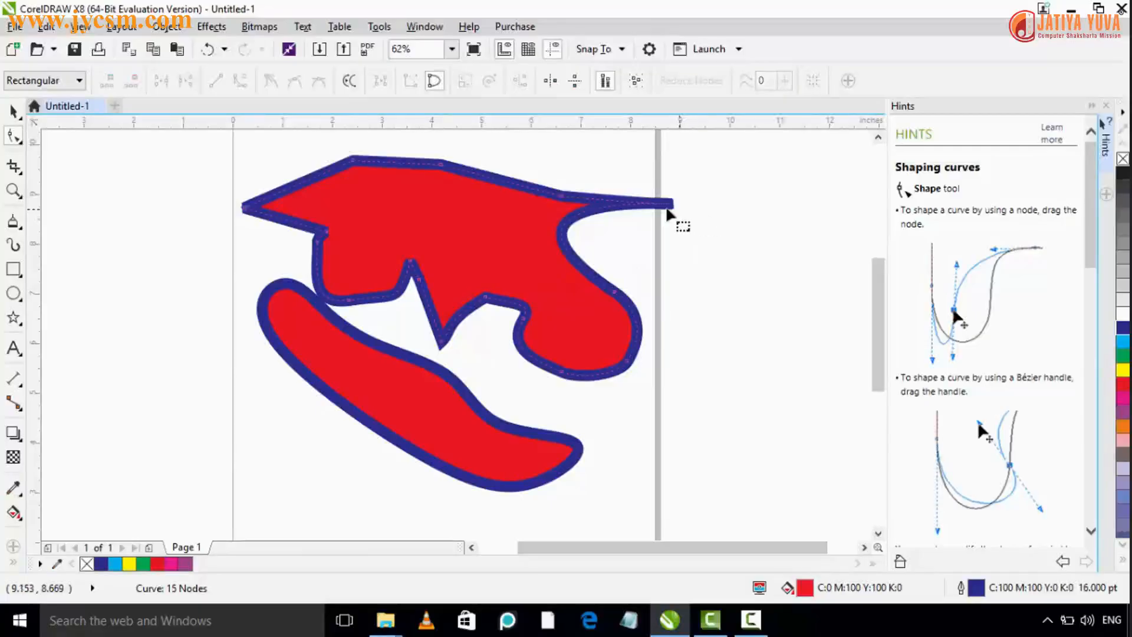
pyautogui.click(615, 295)
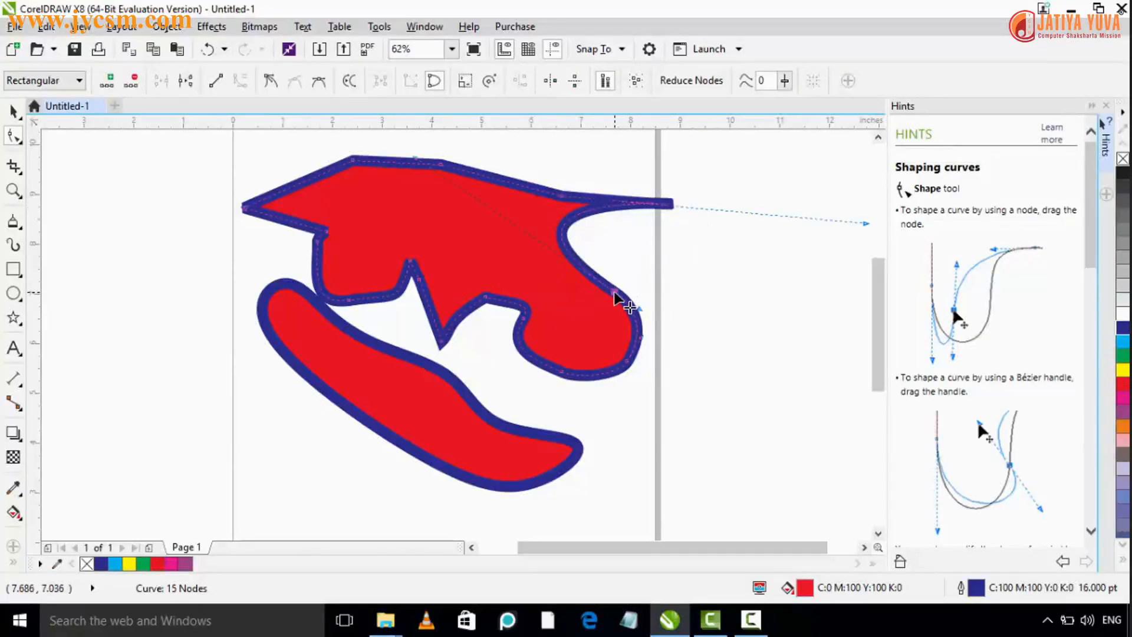
pyautogui.doubleClick(615, 295)
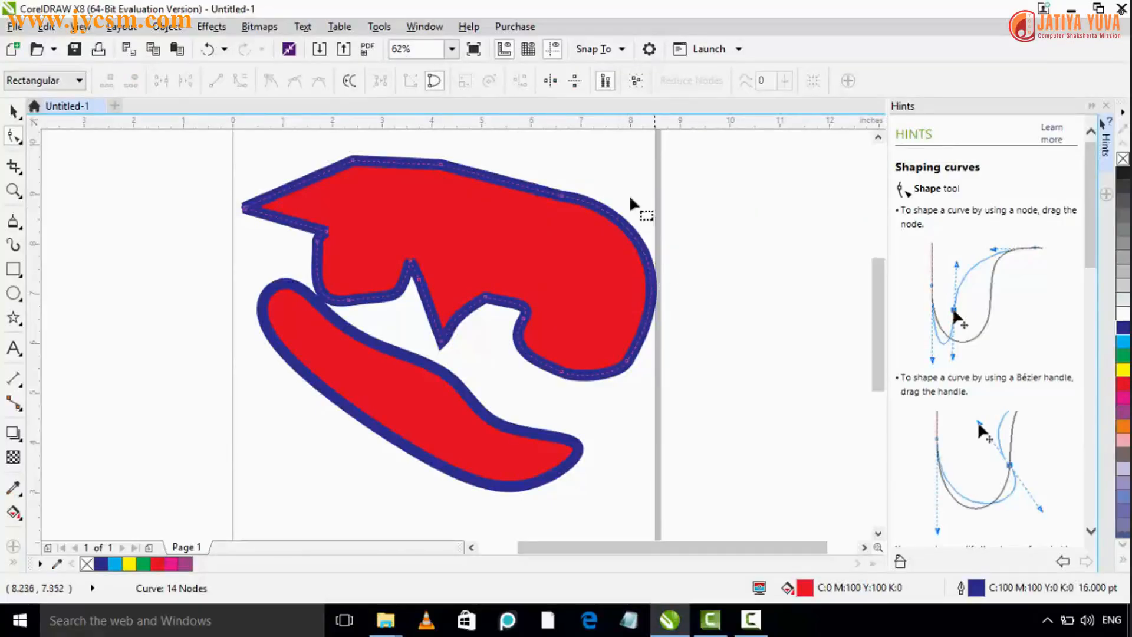
# - Add a node on the polyline's upper-left edge and another on its upper-right edge, moving each outward and up to form a corner
pyautogui.doubleClick(304, 184)
pyautogui.moveTo(304, 184); pyautogui.dragTo(289, 146)
pyautogui.doubleClick(512, 182)
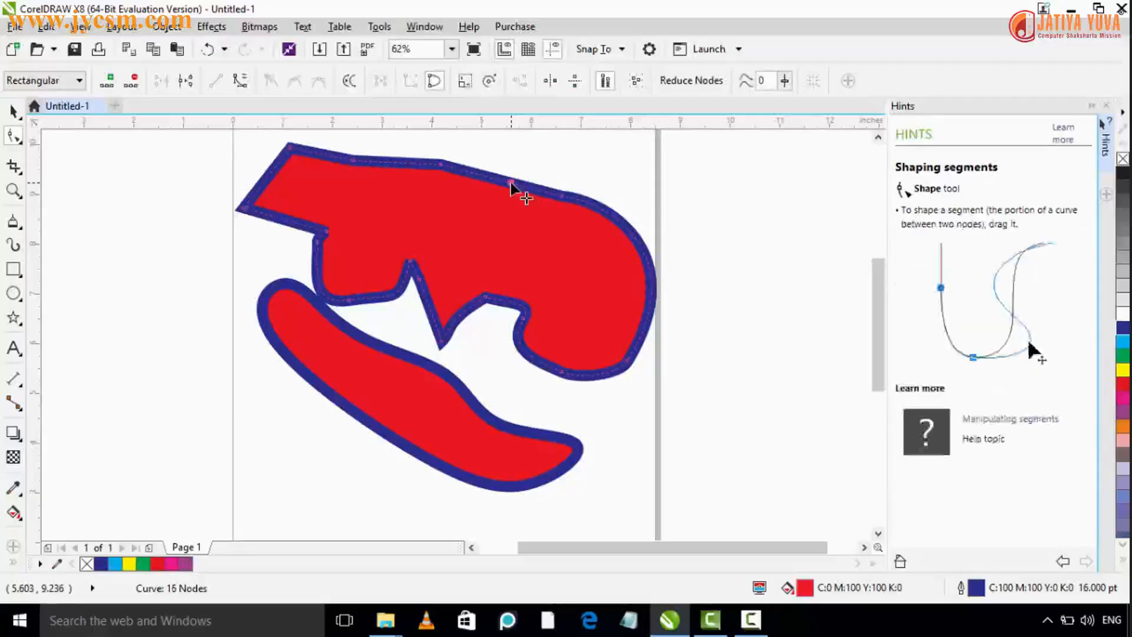
pyautogui.moveTo(512, 183); pyautogui.dragTo(542, 144)
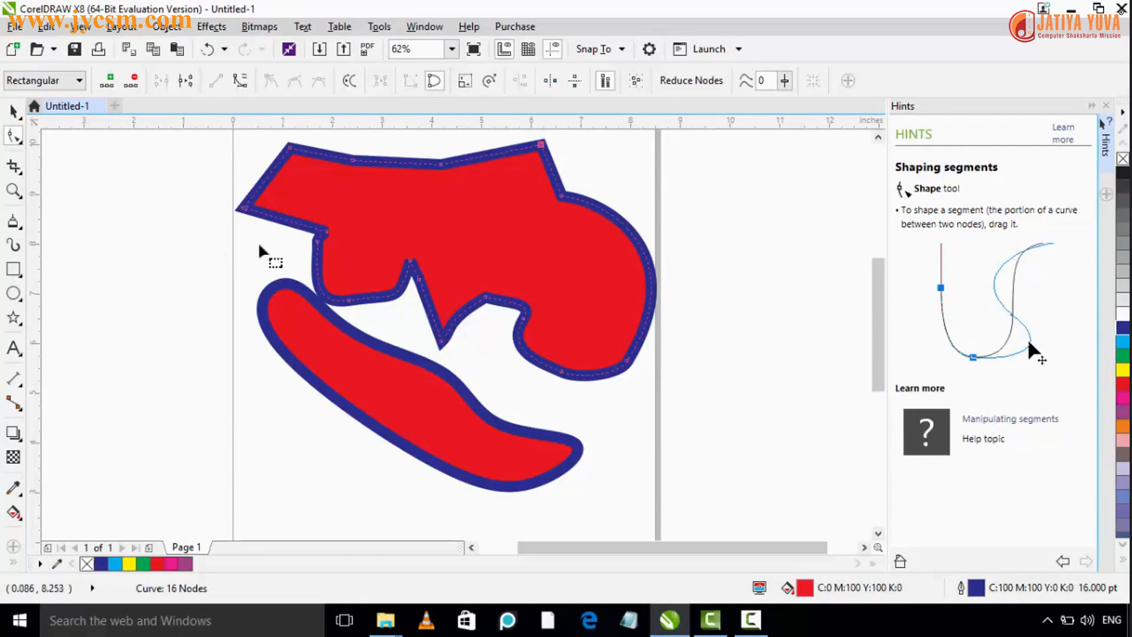
# - Show the available curve drawing tools to choose another one
pyautogui.click(21, 231)
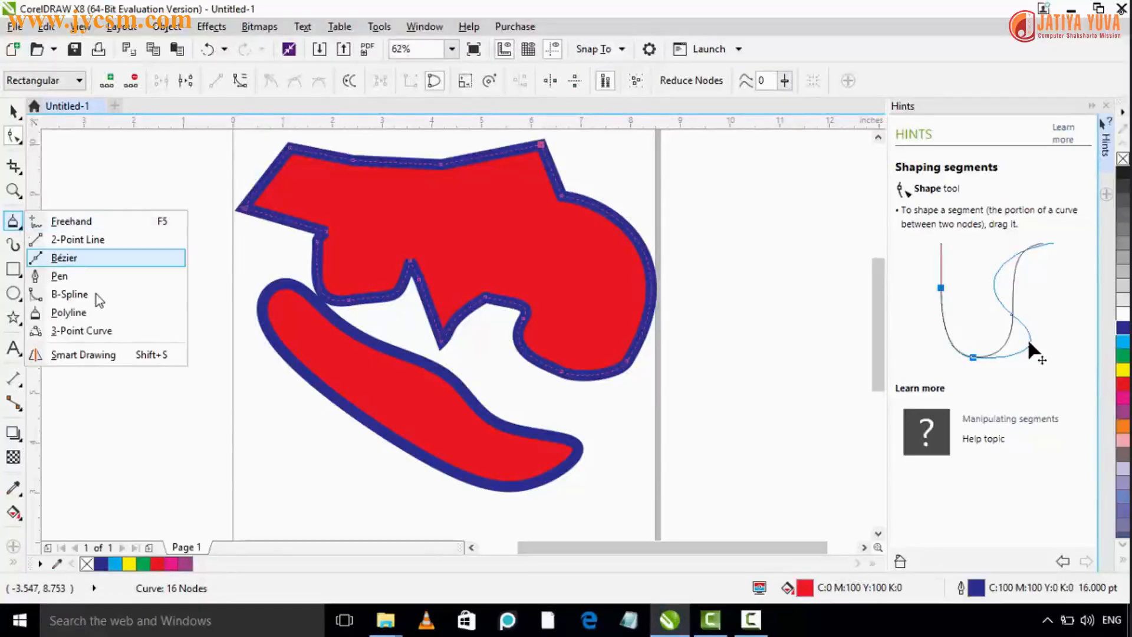